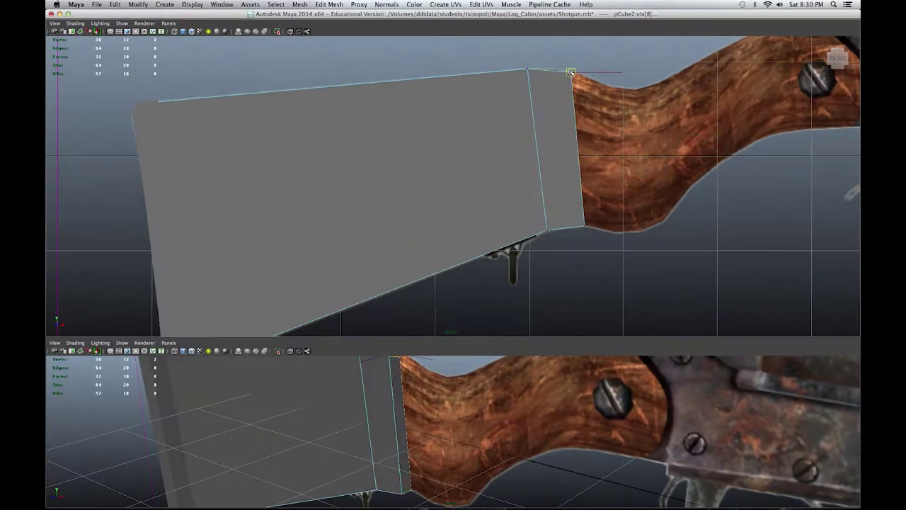
# Fit the stock block's top-right corner, then draw a block over the receiver side plate in wireframe.
pyautogui.moveTo(571, 71); pyautogui.dragTo(559, 70)
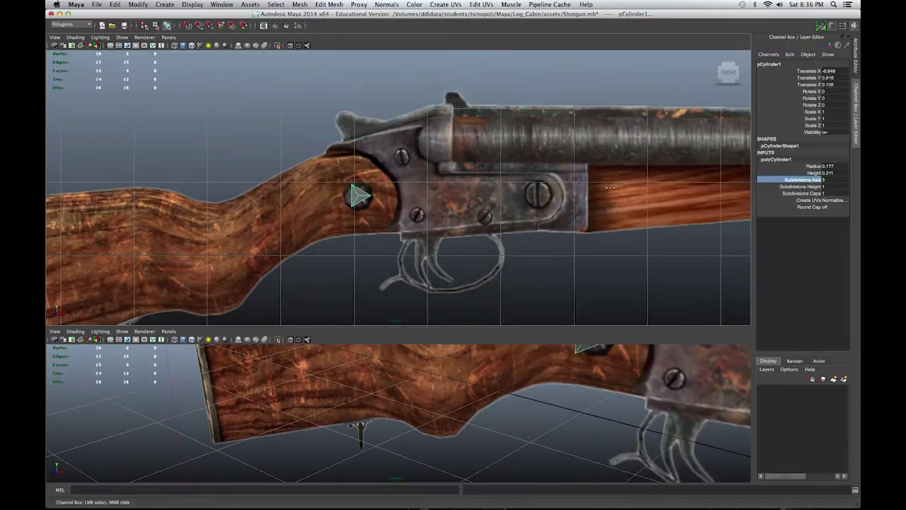
pyautogui.hotkey('ctrl', 'space')
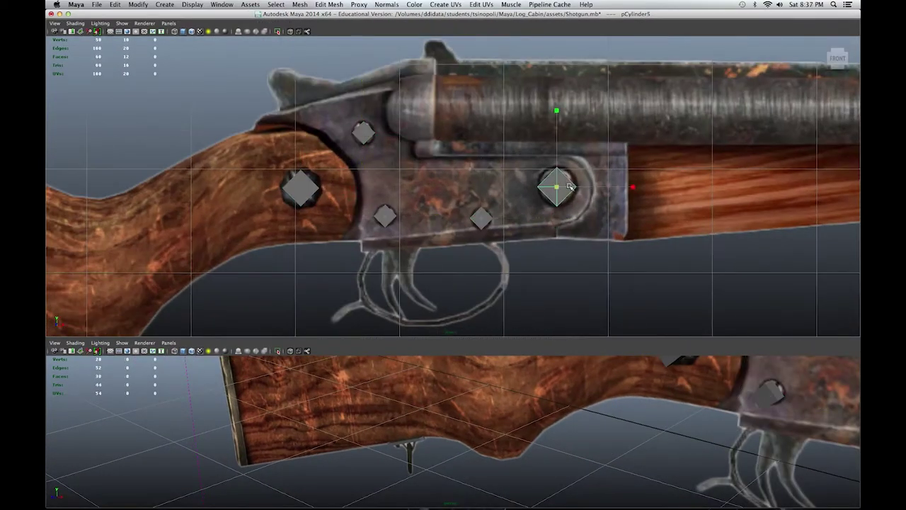
pyautogui.keyDown('alt'); pyautogui.moveTo(570, 186); pyautogui.dragTo(485, 192, button='middle'); pyautogui.keyUp('alt')
pyautogui.moveTo(558, 257); pyautogui.dragTo(541, 249)
pyautogui.press('4')
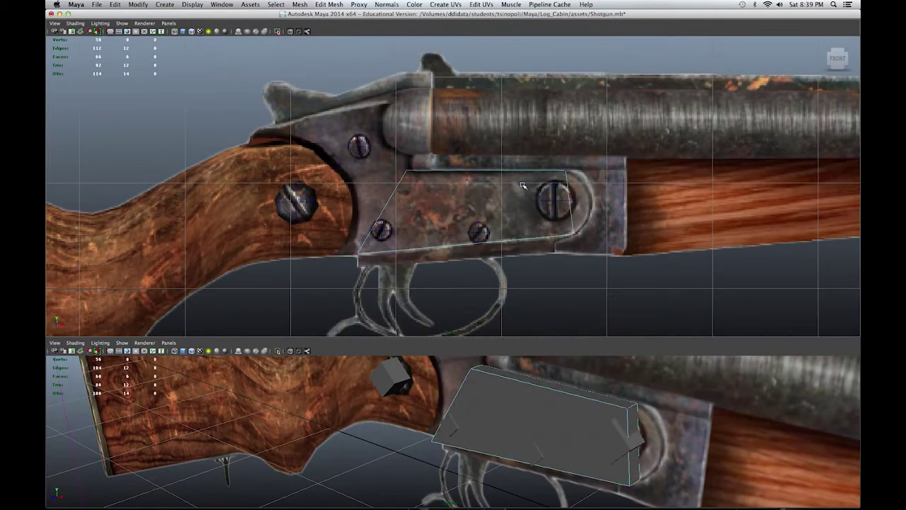
# Extrude the side plate block's left end back along the receiver top.
pyautogui.moveTo(359, 255); pyautogui.dragTo(344, 171)
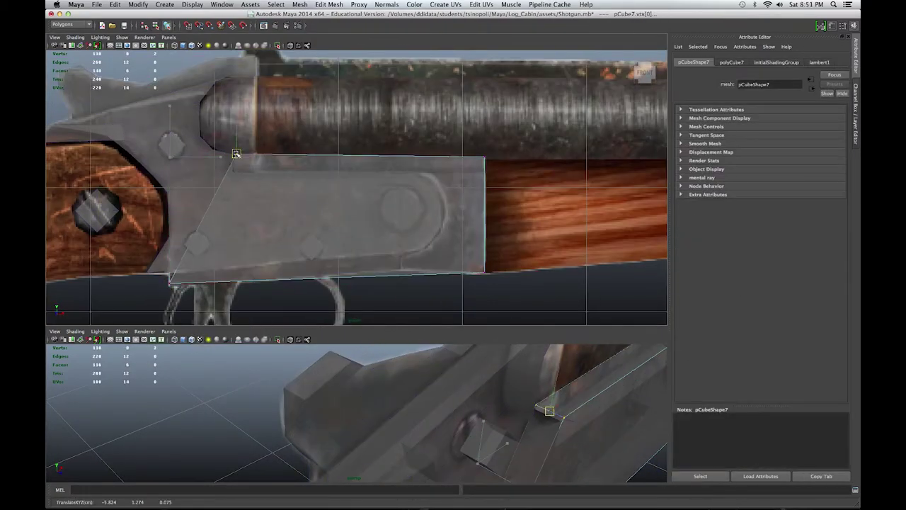
# Deselect the side plate block and orbit the lower view to the gun's side.
pyautogui.moveTo(425, 214); pyautogui.dragTo(426, 191, button='right')
pyautogui.keyDown('alt'); pyautogui.moveTo(425, 396); pyautogui.dragTo(323, 404); pyautogui.keyUp('alt')
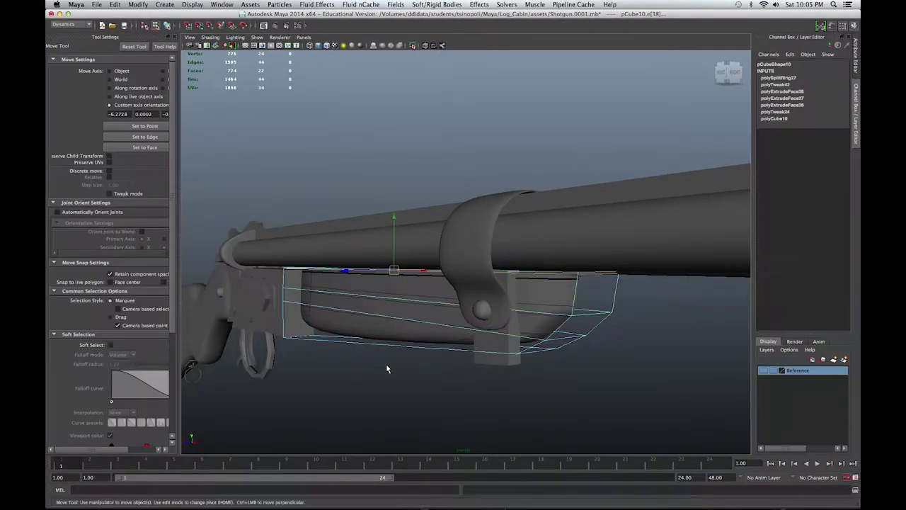
# Enlarge the view on the selected fore-end faces and orbit to see them from below.
pyautogui.hotkey('ctrl', 'space')
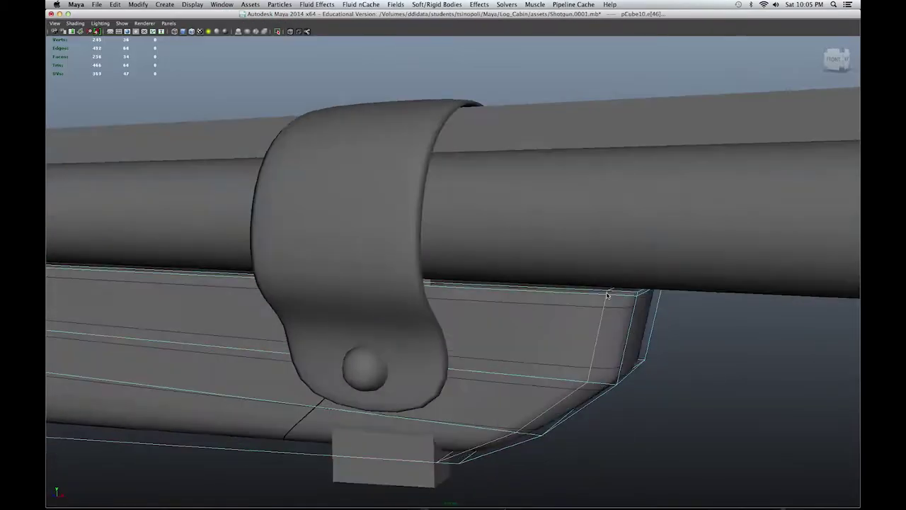
pyautogui.keyDown('alt'); pyautogui.moveTo(387, 368); pyautogui.dragTo(363, 225); pyautogui.keyUp('alt')
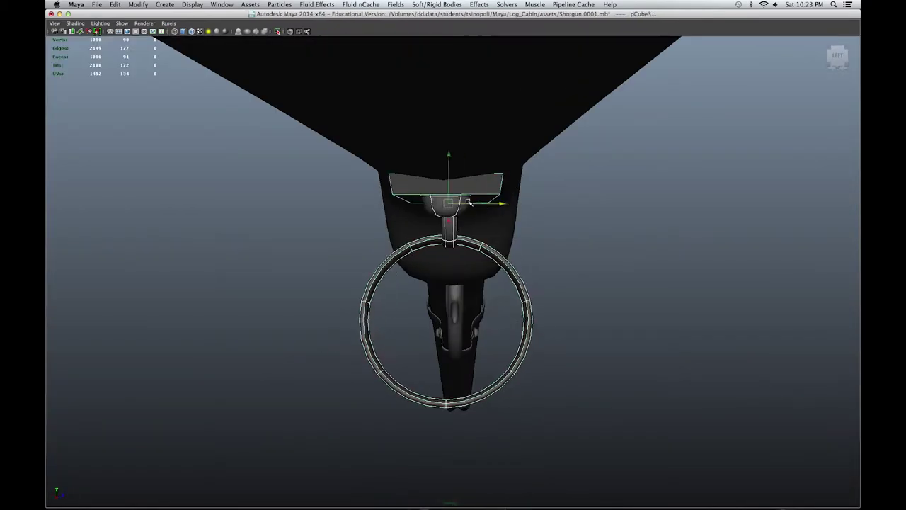
# Zoom in and return the thin cube to object mode.
pyautogui.scroll(5, 468, 202)
pyautogui.rightClick(427, 297)
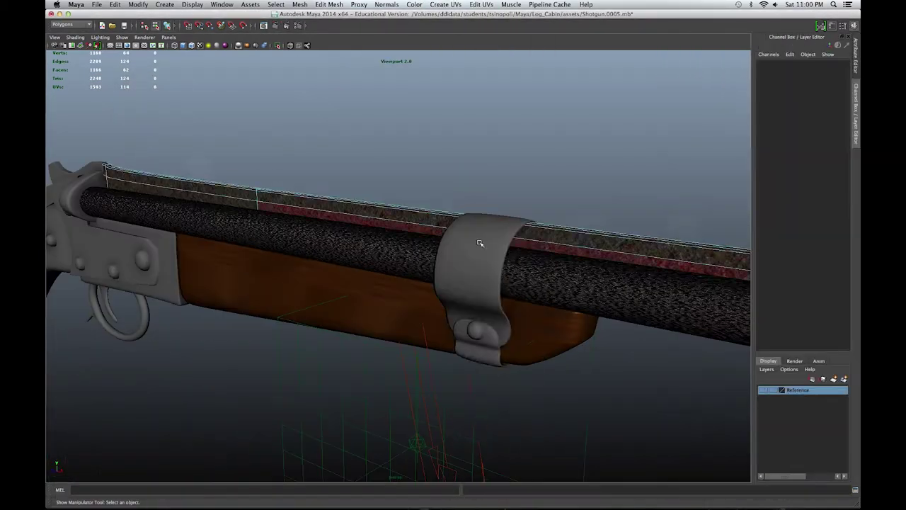
# Assign the existing Rusty material to the band piece.
pyautogui.click(480, 243)
pyautogui.rightClick(480, 243)
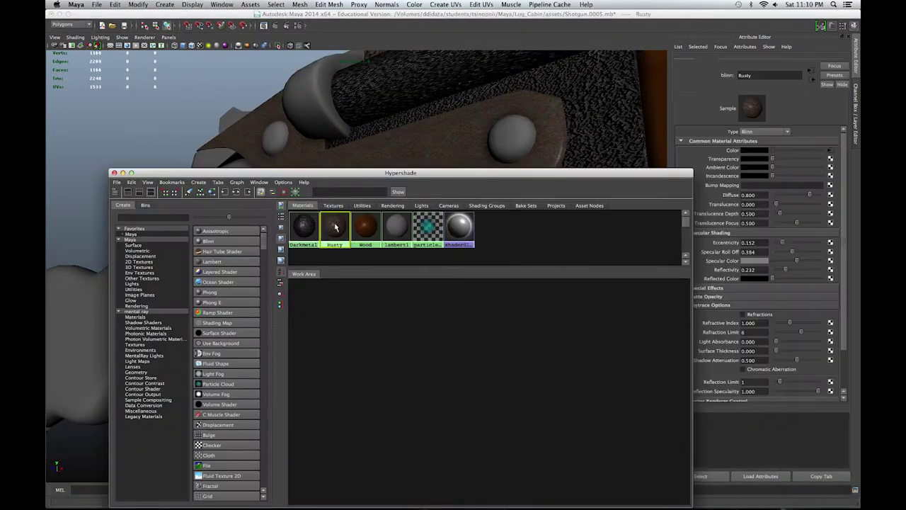
# Connect the rust file texture to the Rusty material as its bump map.
pyautogui.click(627, 399)
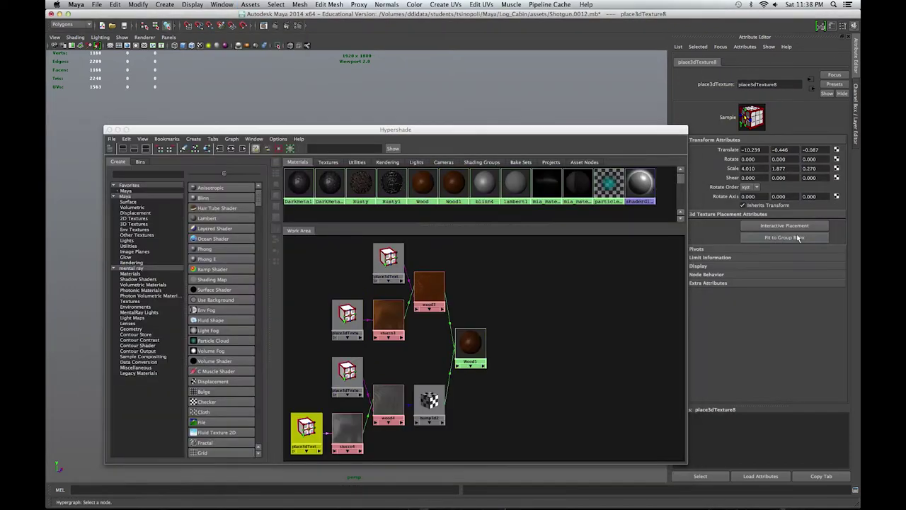
# Render the current frame of the textured shotgun, then switch to Finder.
pyautogui.click(277, 27)
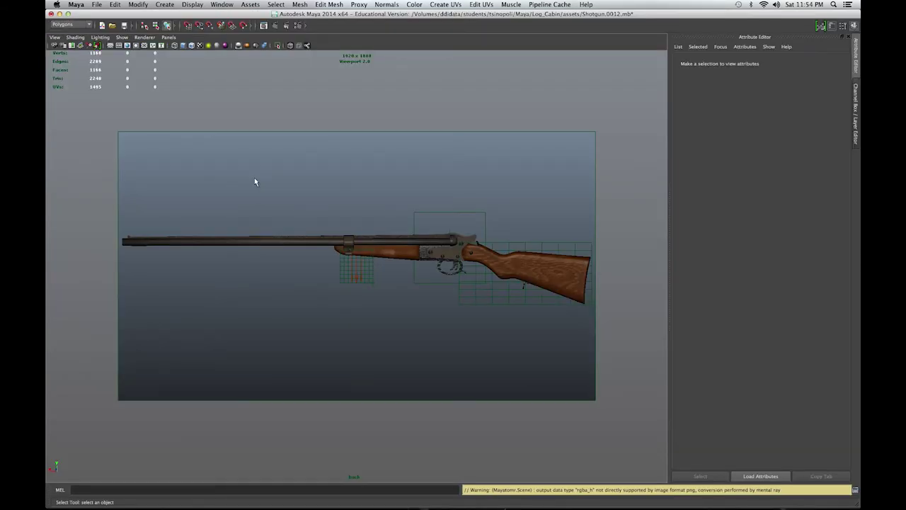
pyautogui.press('super+Tab')
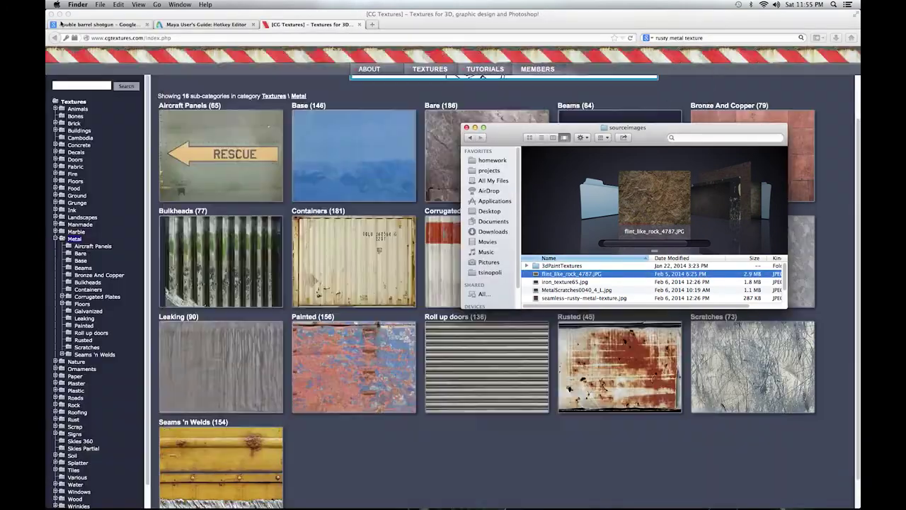